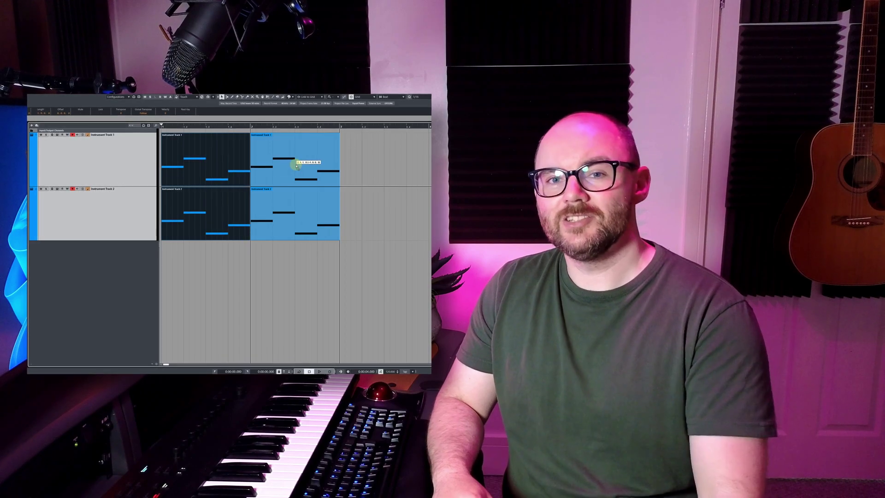
# Duplicate the part and undo it, then raise two notes and add short notes in Track 2's first bar.
pyautogui.hotkey('ctrl', 'd')
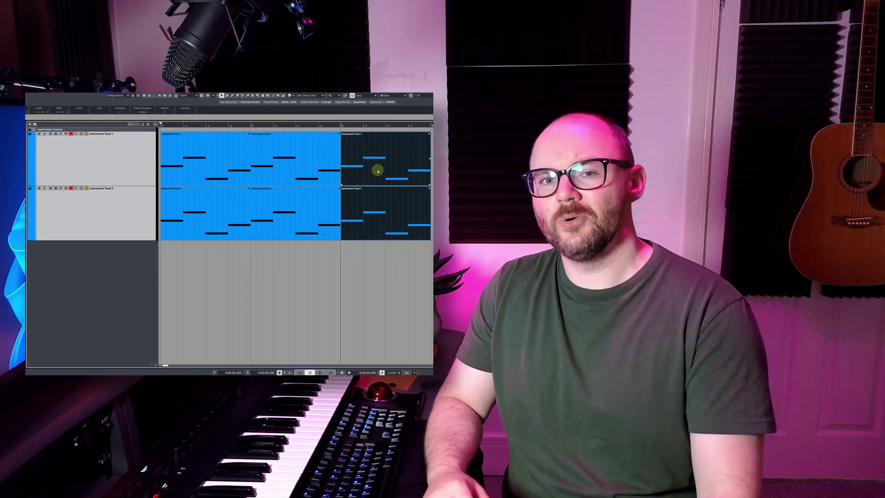
pyautogui.hotkey('ctrl', 'z')
pyautogui.hotkey('ctrl', 'z')
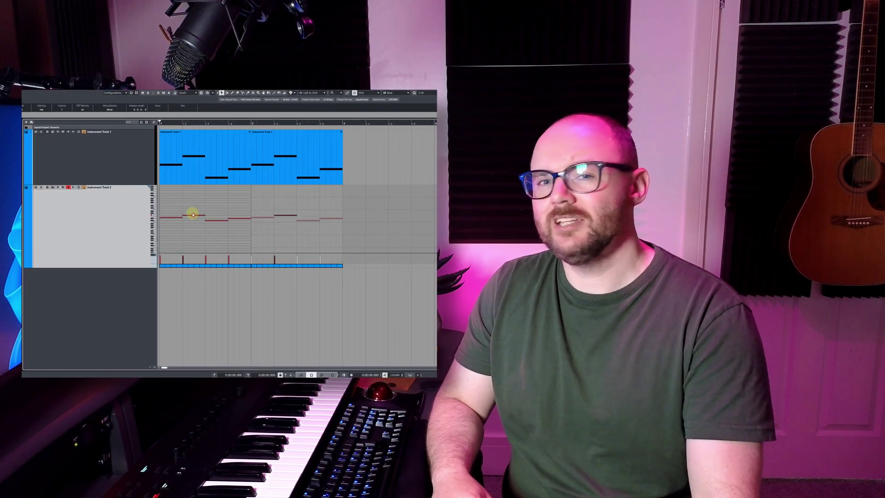
pyautogui.click(194, 208)
pyautogui.moveTo(194, 208); pyautogui.dragTo(241, 205)
pyautogui.click(222, 214)
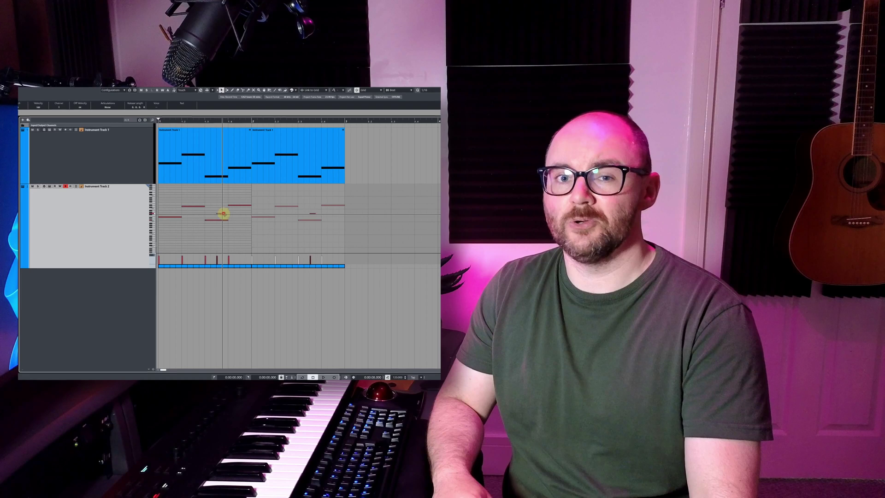
pyautogui.click(236, 231)
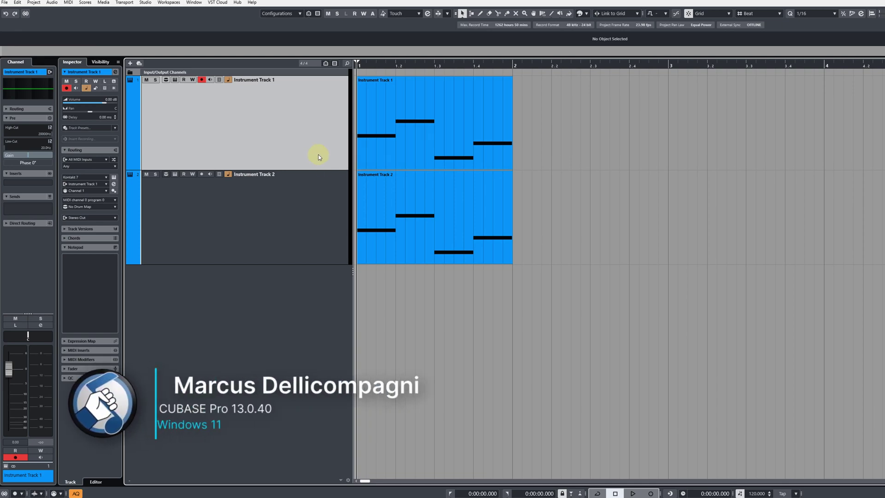
pyautogui.click(320, 204)
pyautogui.click(410, 142)
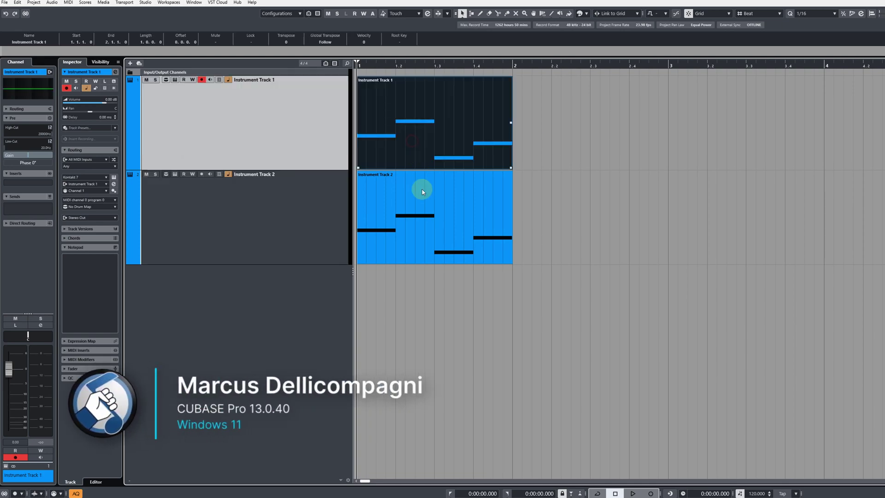
pyautogui.click(421, 188)
pyautogui.click(334, 136)
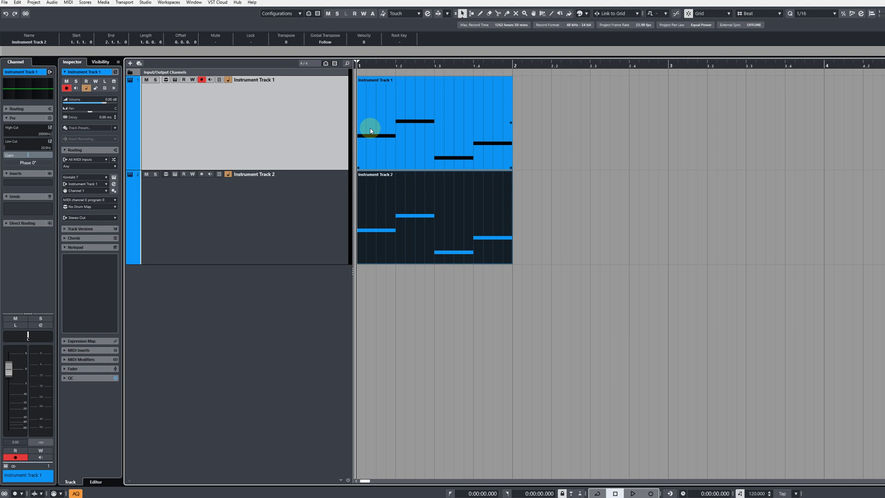
# Alt-drag a copy of the Track 1 part to bar 3, then undo it.
pyautogui.click(571, 107)
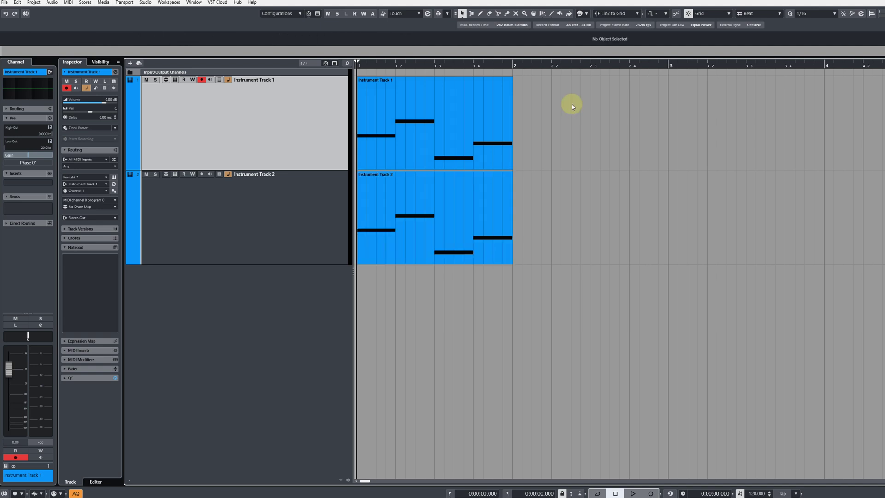
pyautogui.click(493, 106)
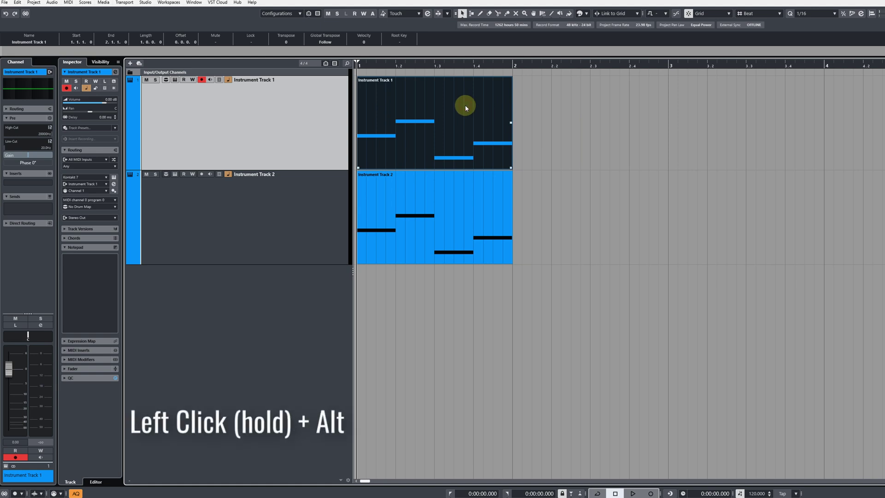
pyautogui.moveTo(465, 107); pyautogui.dragTo(738, 107)
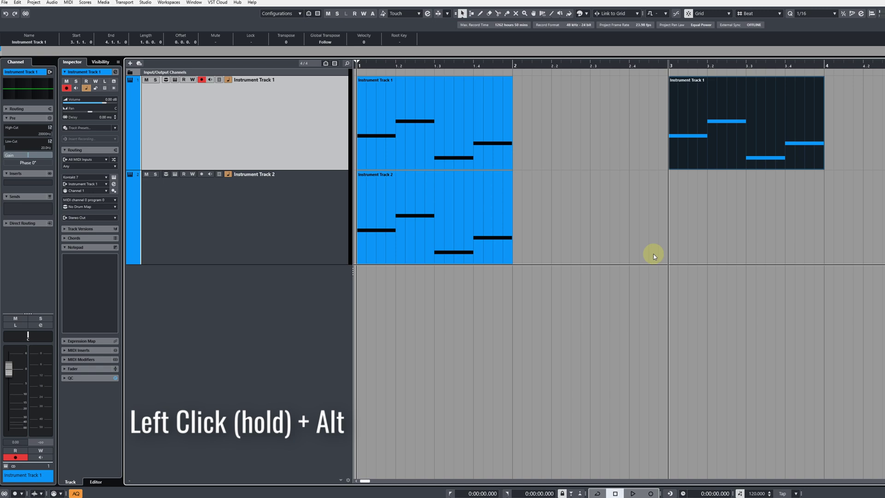
pyautogui.hotkey('ctrl', 'z')
# Copy and paste the Track 1 part at bar 3, undo the paste, and reselect the original.
pyautogui.click(464, 122)
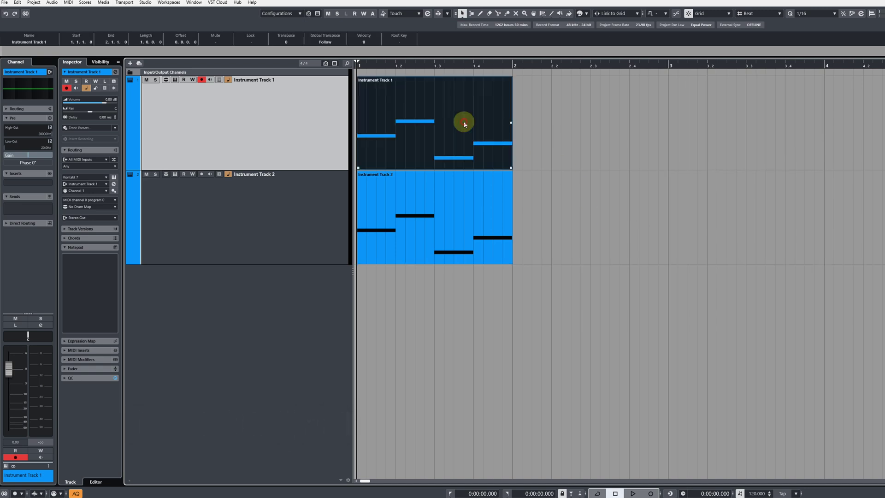
pyautogui.hotkey('ctrl', 'c')
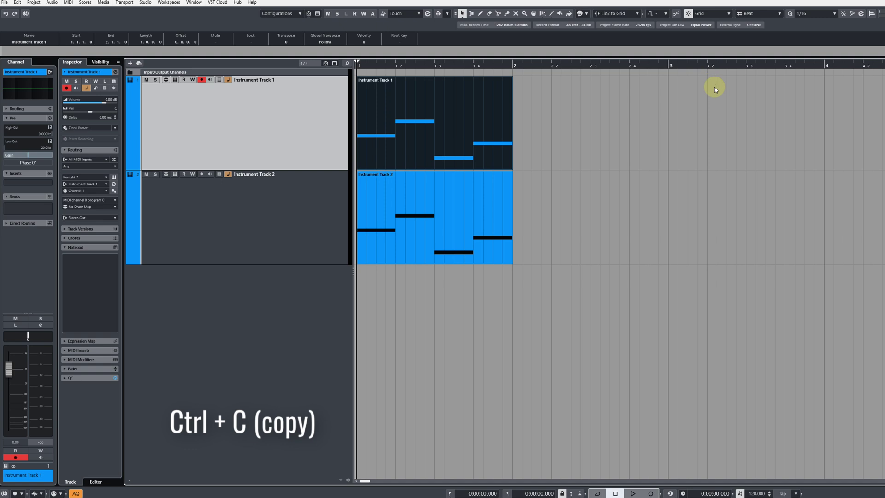
pyautogui.click(671, 67)
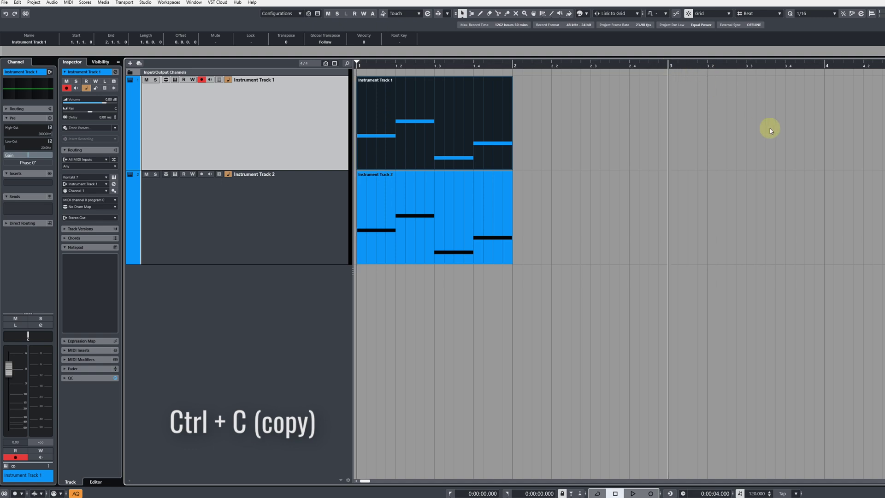
pyautogui.hotkey('ctrl', 'v')
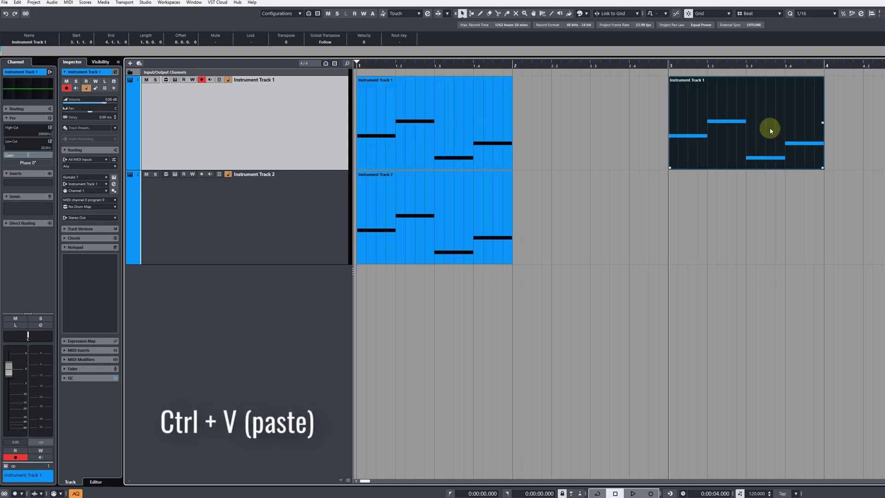
pyautogui.hotkey('ctrl', 'z')
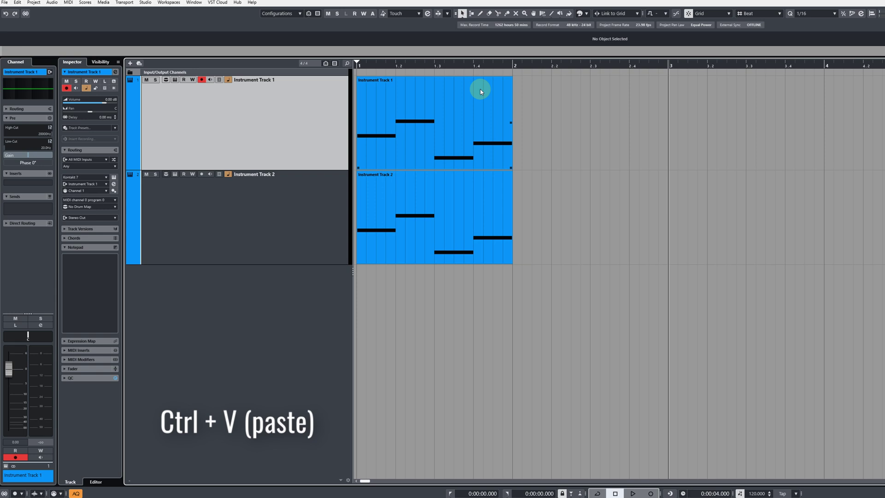
pyautogui.click(480, 89)
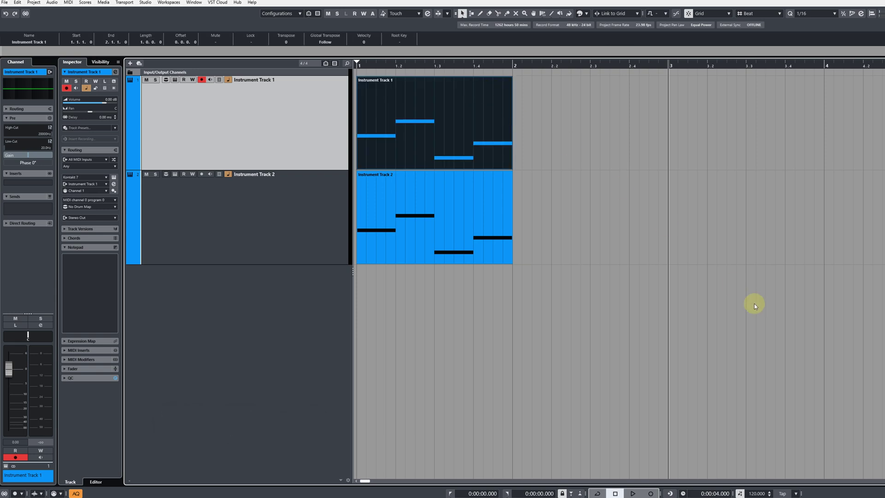
# Duplicate the Track 1 part twice with Ctrl+D, then undo both duplicates.
pyautogui.hotkey('ctrl', 'd')
pyautogui.hotkey('ctrl', 'd')
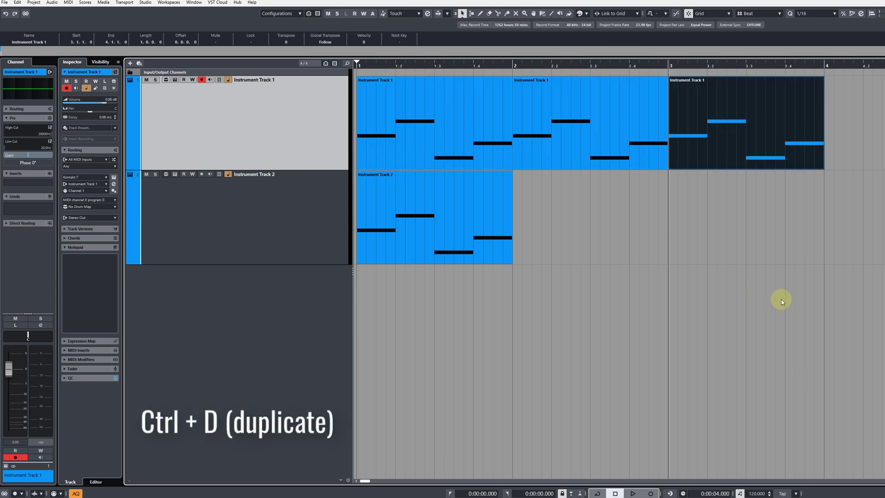
pyautogui.hotkey('ctrl', 'd')
pyautogui.hotkey('ctrl', 'z')
pyautogui.hotkey('ctrl', 'z')
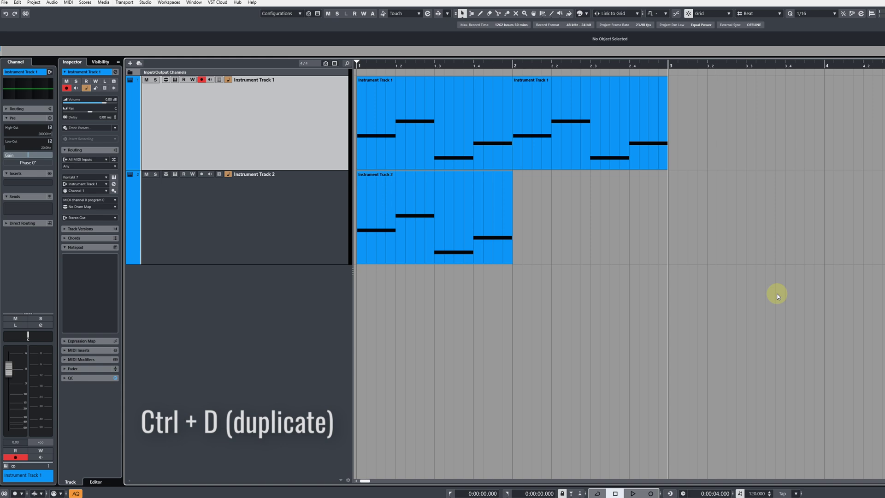
pyautogui.hotkey('ctrl', 'z')
# Copy both tracks' parts to bar 2 and duplicate them to bar 3, then undo the copies.
pyautogui.moveTo(567, 295); pyautogui.dragTo(361, 79)
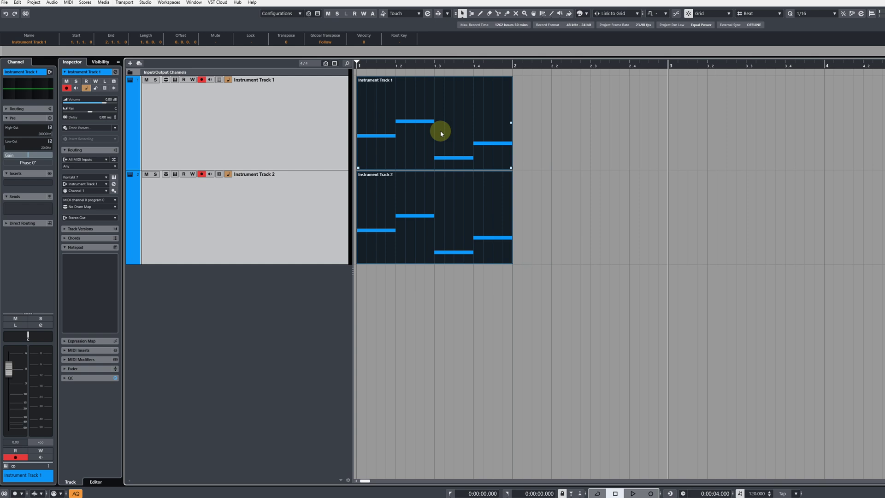
pyautogui.moveTo(440, 133); pyautogui.dragTo(591, 133)
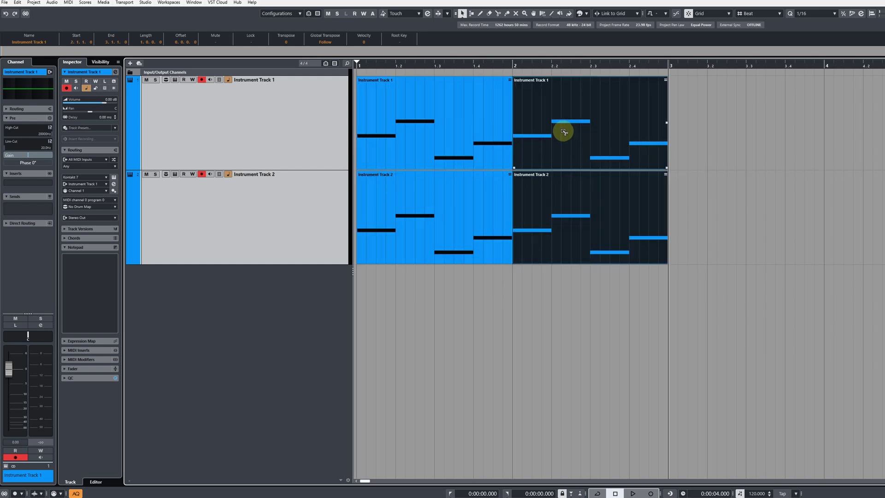
pyautogui.hotkey('ctrl', 'd')
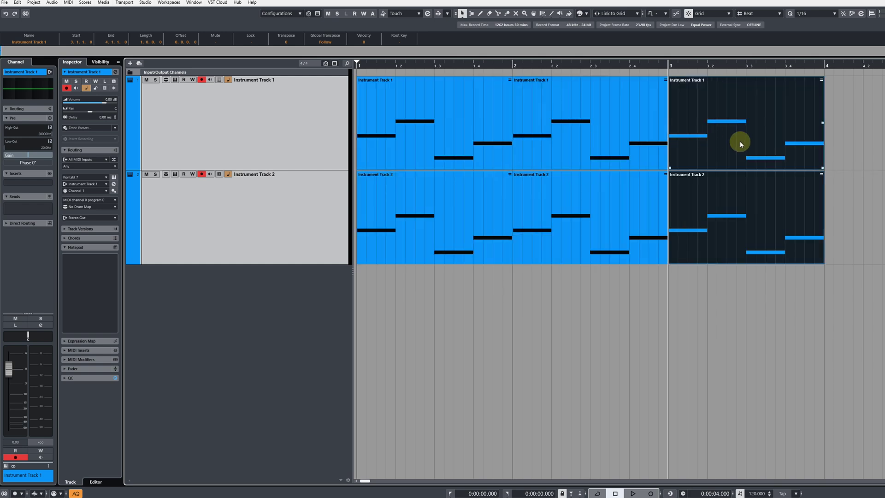
pyautogui.hotkey('ctrl', 'z')
pyautogui.hotkey('ctrl', 'z')
pyautogui.hotkey('ctrl', 'z')
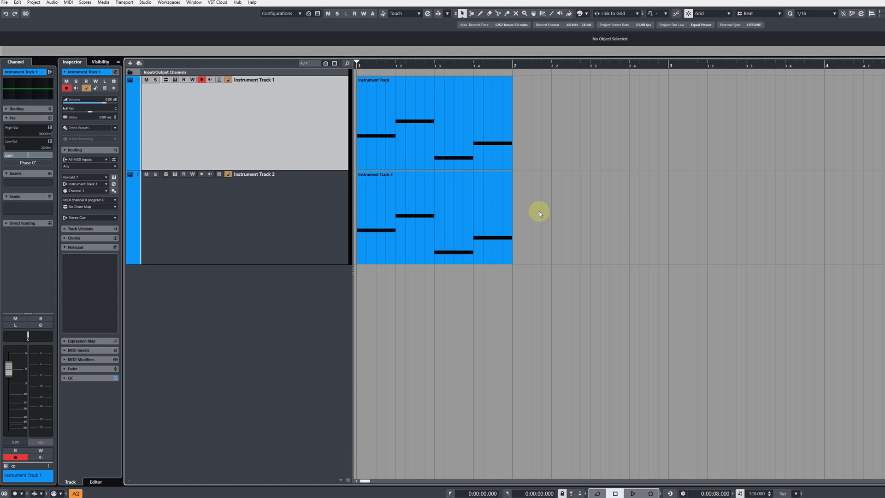
# Rubber-band select both MIDI parts and Alt+Shift-drag them to bar 2 as shared copies.
pyautogui.click(480, 211)
pyautogui.click(571, 344)
pyautogui.hotkey('ctrl', 'a')
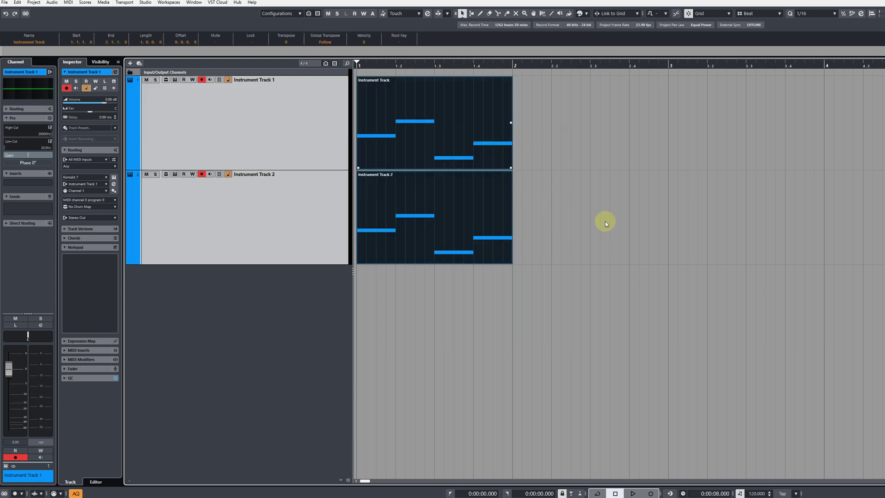
pyautogui.click(576, 297)
pyautogui.moveTo(555, 330); pyautogui.dragTo(442, 131)
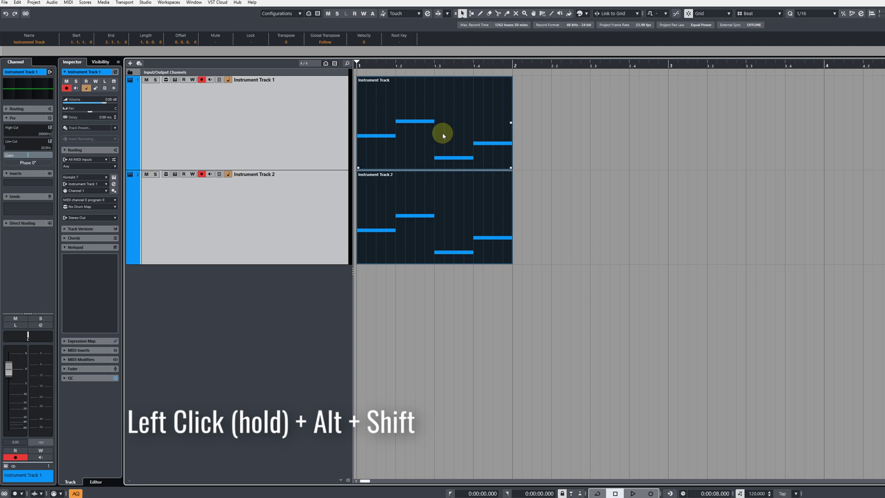
pyautogui.moveTo(441, 132); pyautogui.dragTo(601, 130)
pyautogui.click(536, 279)
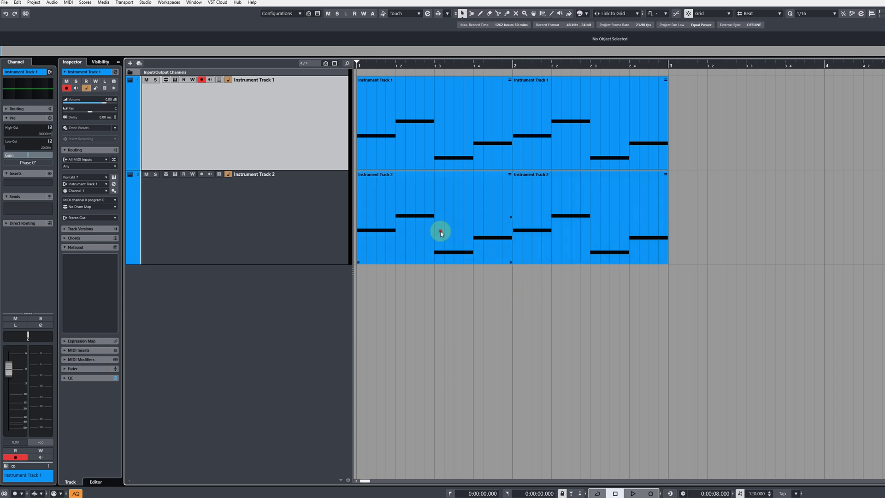
pyautogui.click(412, 224)
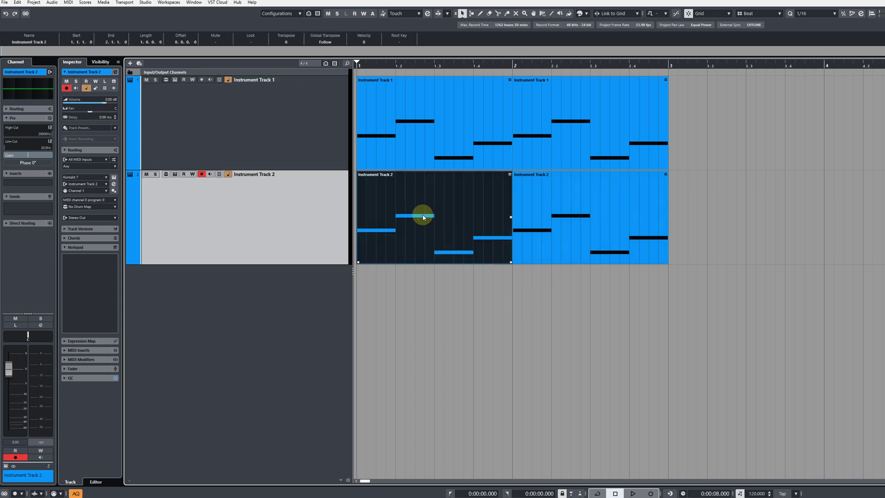
# Edit Track 2 in place: raise the 1.2 note to D4, raise the 1.4 note, draw new short notes.
pyautogui.click(115, 82)
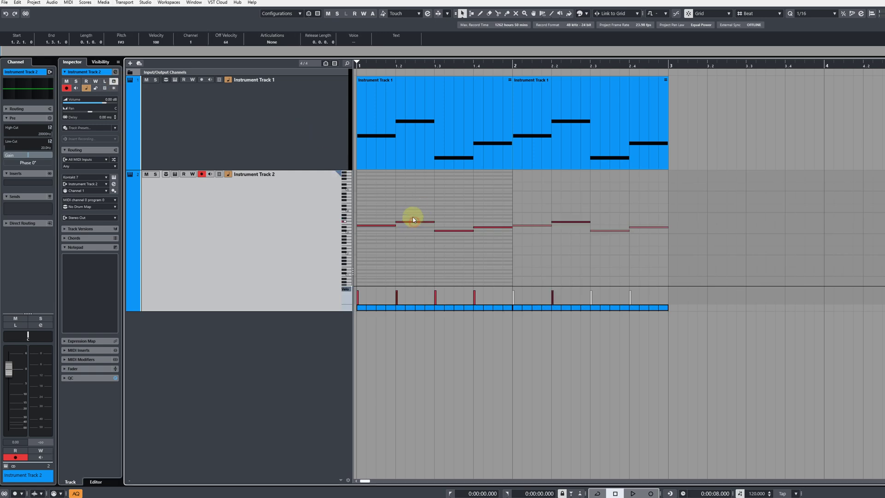
pyautogui.moveTo(414, 222); pyautogui.dragTo(415, 207)
pyautogui.moveTo(491, 229)
pyautogui.mouseDown()
pyautogui.moveTo(490, 206)
pyautogui.moveTo(472, 220)
pyautogui.mouseUp()
pyautogui.click(452, 230)
pyautogui.click(487, 249)
pyautogui.click(507, 266)
pyautogui.click(419, 251)
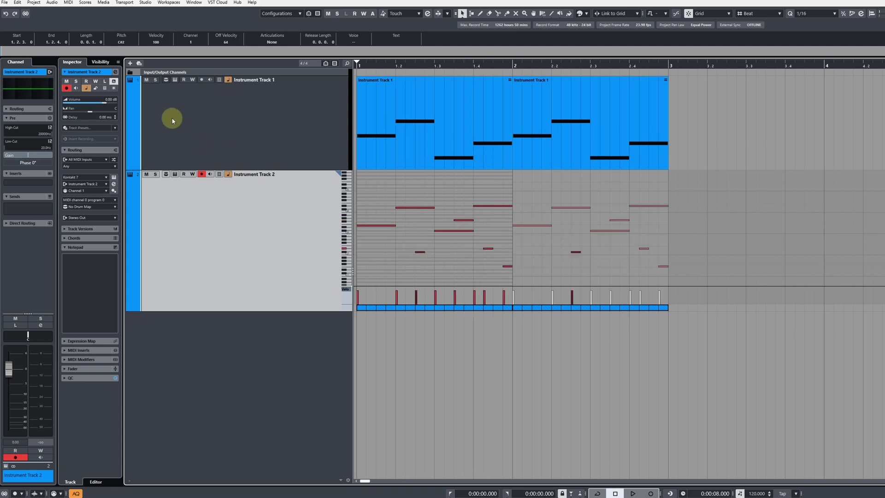
pyautogui.click(114, 81)
pyautogui.click(406, 326)
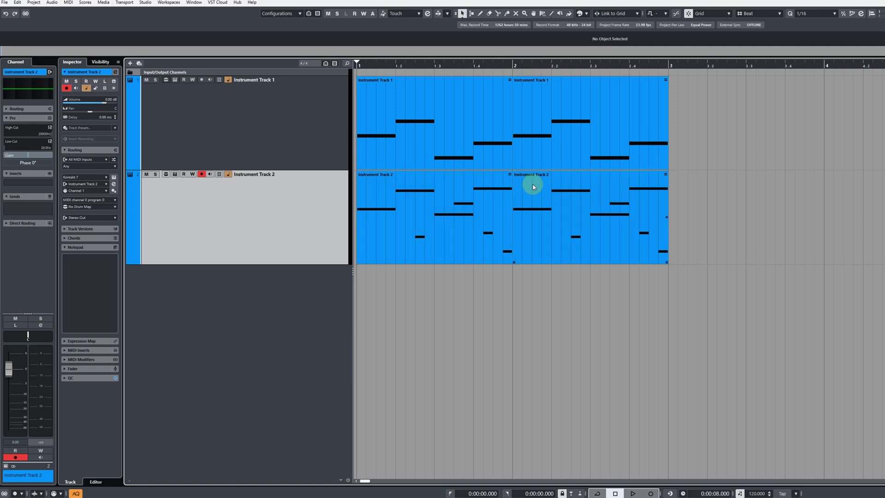
# In Track 1's second part, shorten F#3 to a sixteenth, add C4 and F#3 notes, move D#3 to C4.
pyautogui.click(710, 137)
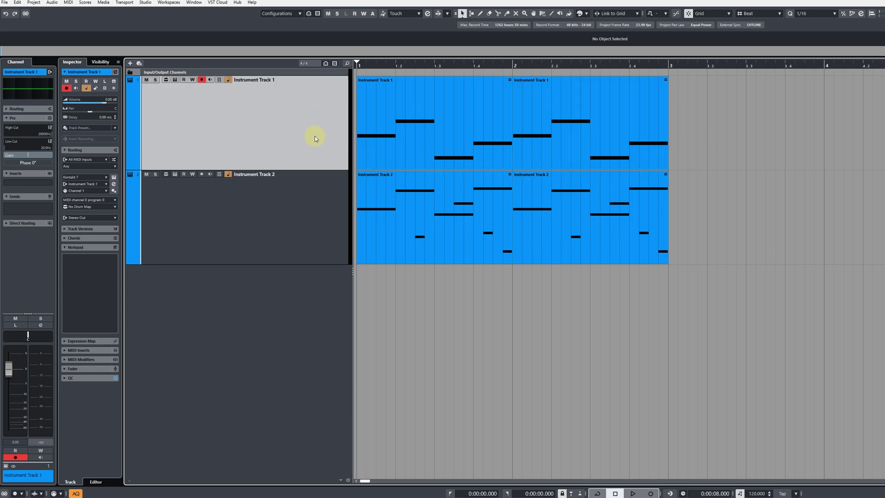
pyautogui.doubleClick(571, 115)
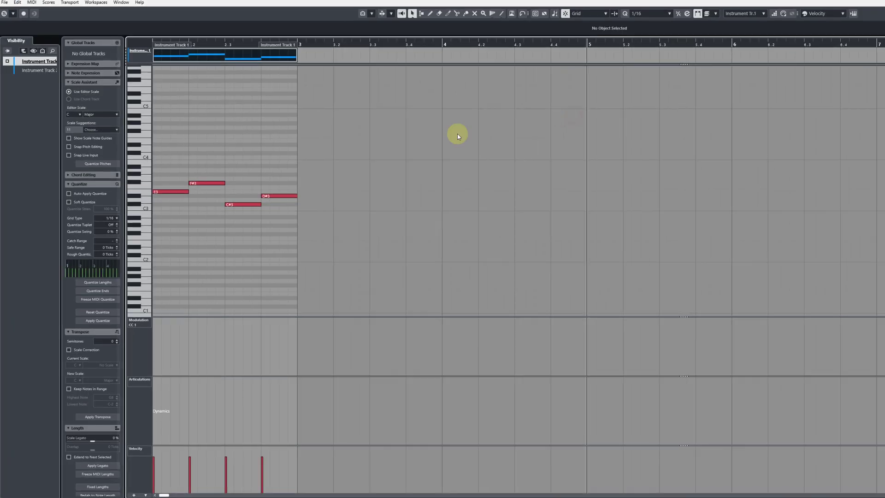
pyautogui.moveTo(223, 183)
pyautogui.mouseDown()
pyautogui.moveTo(197, 183)
pyautogui.moveTo(242, 183)
pyautogui.mouseUp()
pyautogui.click(209, 157)
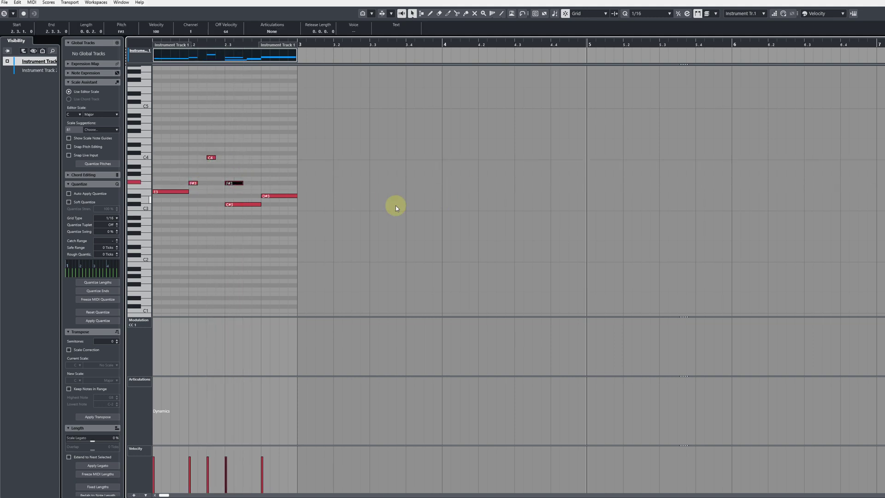
pyautogui.click(287, 195)
pyautogui.moveTo(280, 160); pyautogui.dragTo(278, 157)
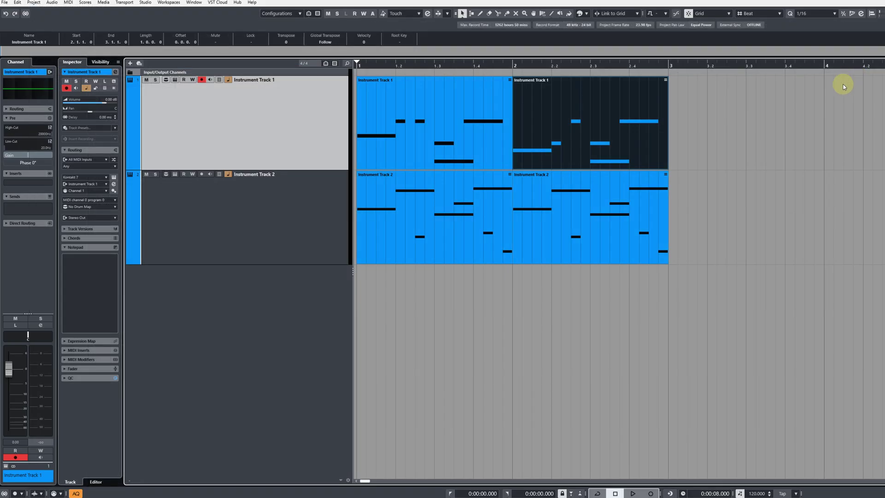
# Move Instrument Track 2's second part to start at bar 3.
pyautogui.click(843, 85)
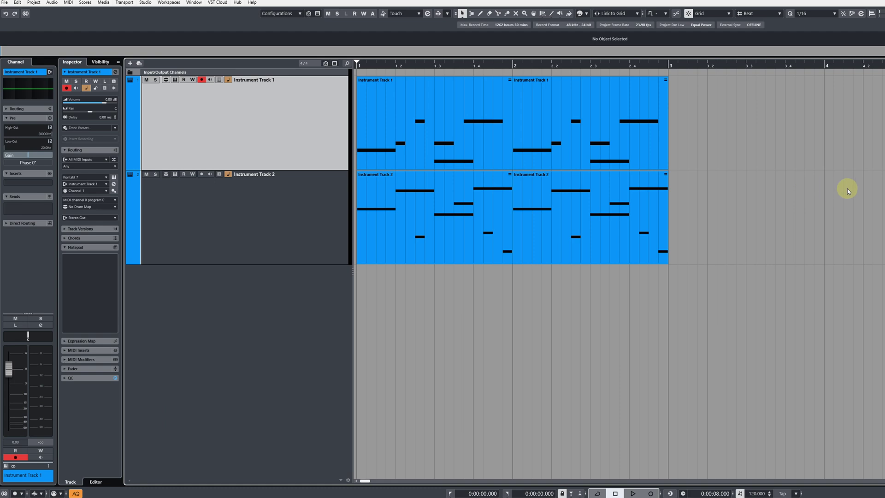
pyautogui.moveTo(606, 198); pyautogui.dragTo(763, 207)
pyautogui.click(697, 194)
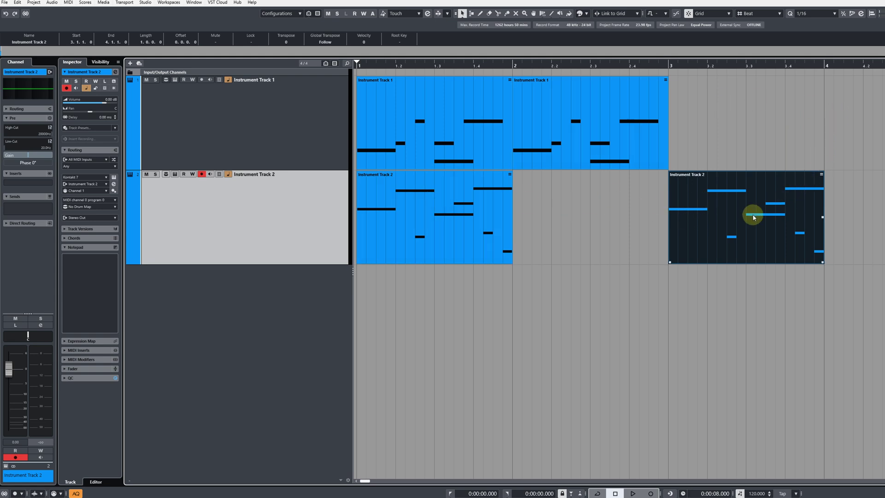
# Return Track 2's copy to bar 2 and convert both Track 2 parts with Edit > Functions > Convert to Real Copy.
pyautogui.moveTo(754, 217); pyautogui.dragTo(598, 208)
pyautogui.moveTo(715, 193); pyautogui.dragTo(460, 228)
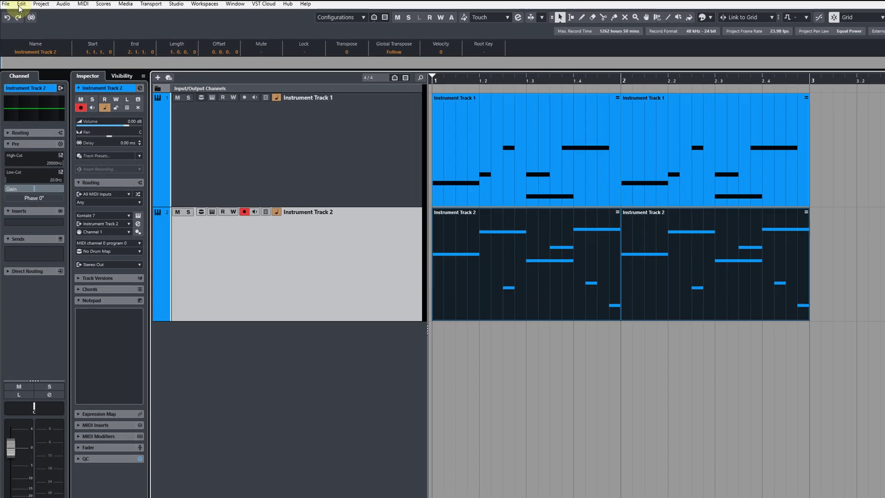
pyautogui.click(17, 3)
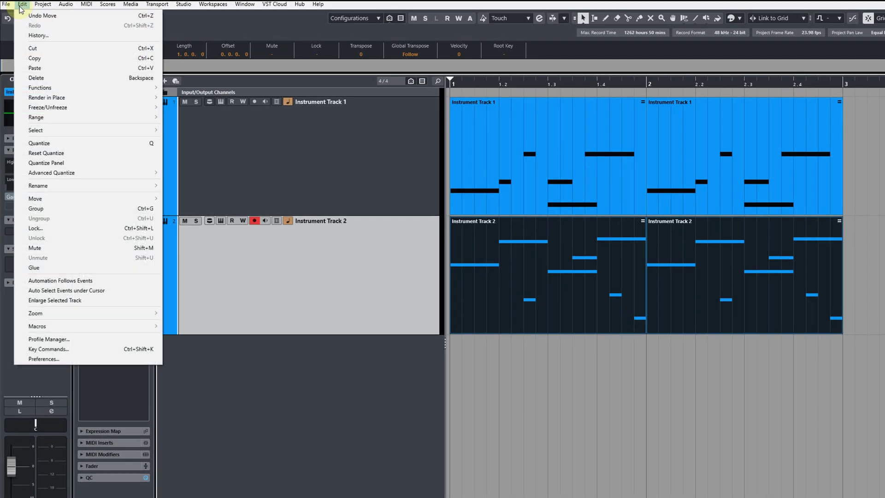
pyautogui.moveTo(74, 88)
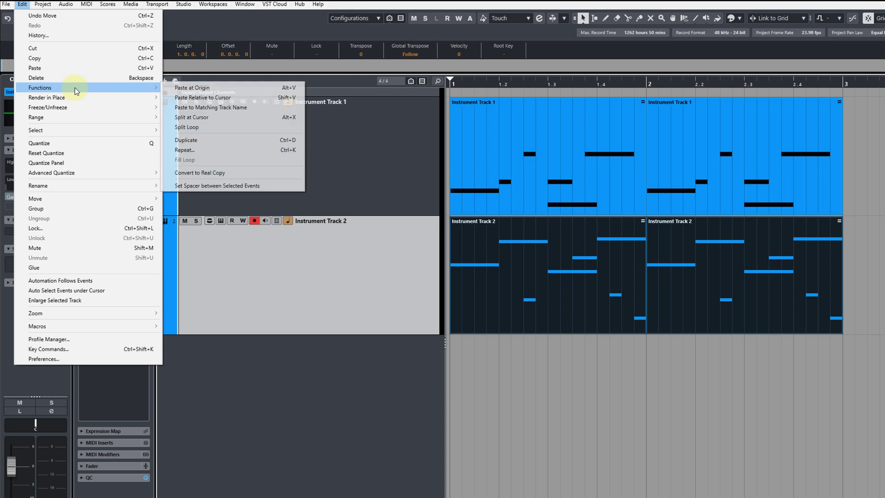
pyautogui.click(220, 172)
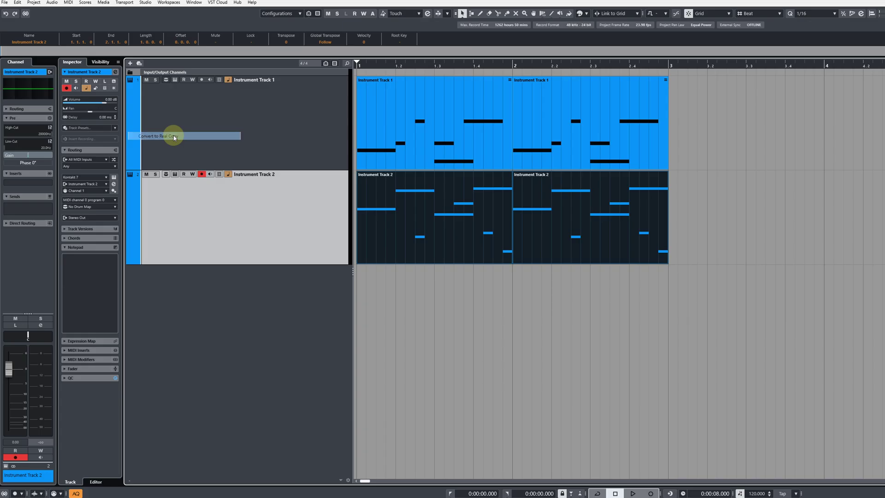
pyautogui.click(523, 350)
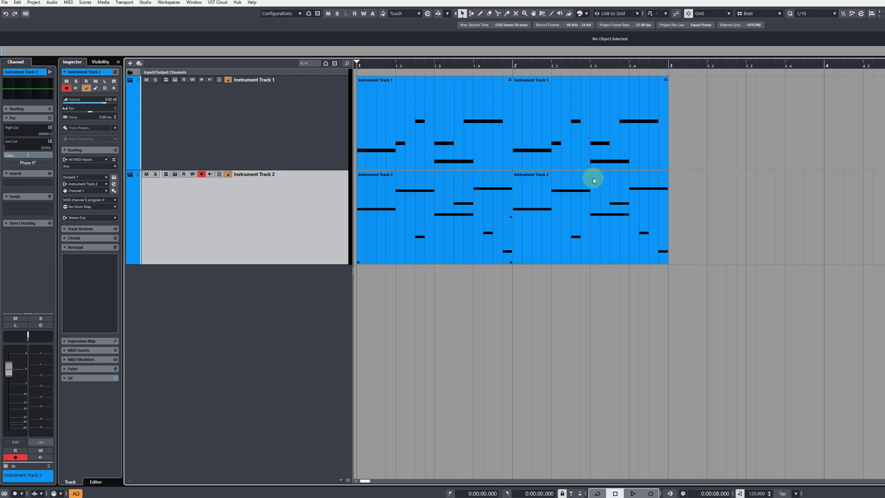
# Select both Track 1 parts and browse their Functions context menu without choosing a command.
pyautogui.moveTo(735, 103); pyautogui.dragTo(454, 128)
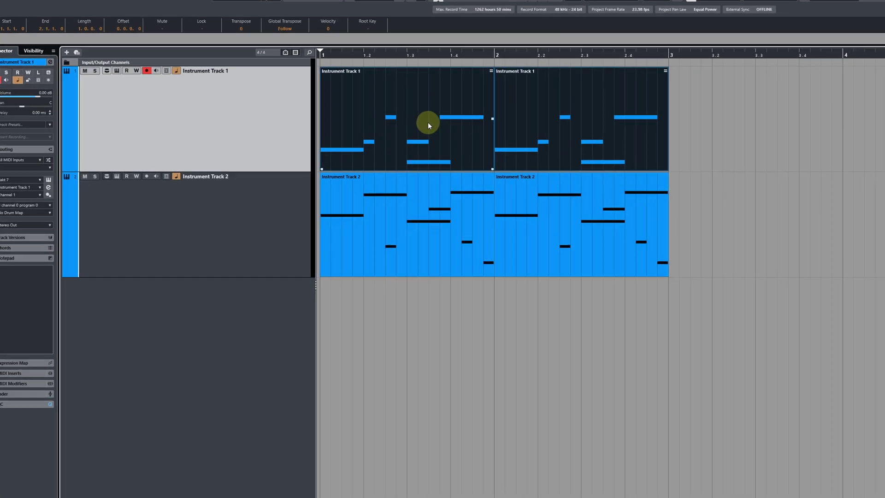
pyautogui.rightClick(454, 128)
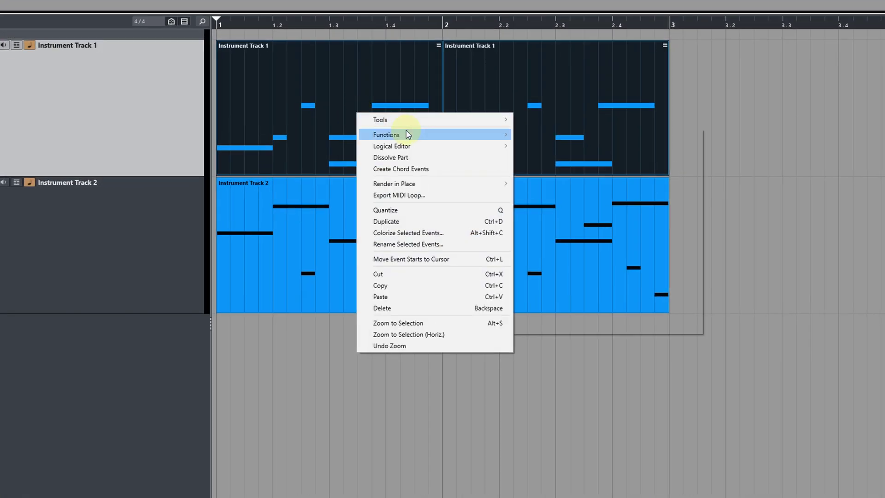
pyautogui.moveTo(408, 134)
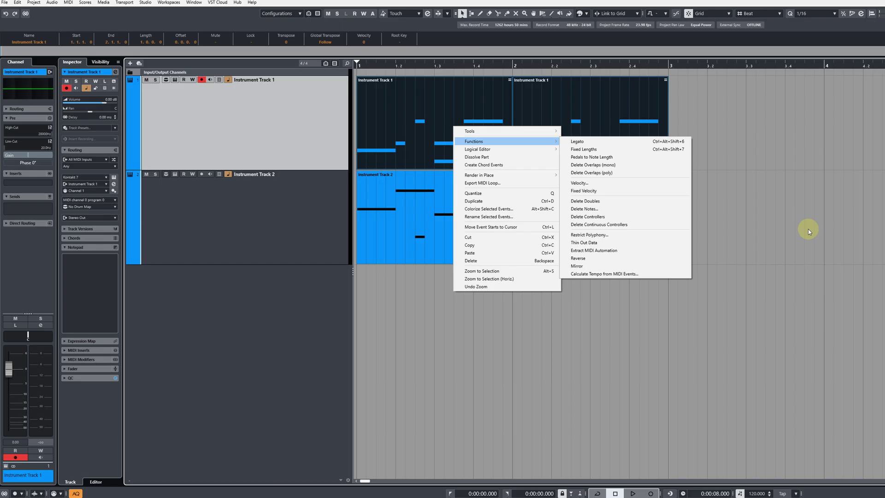
pyautogui.click(809, 228)
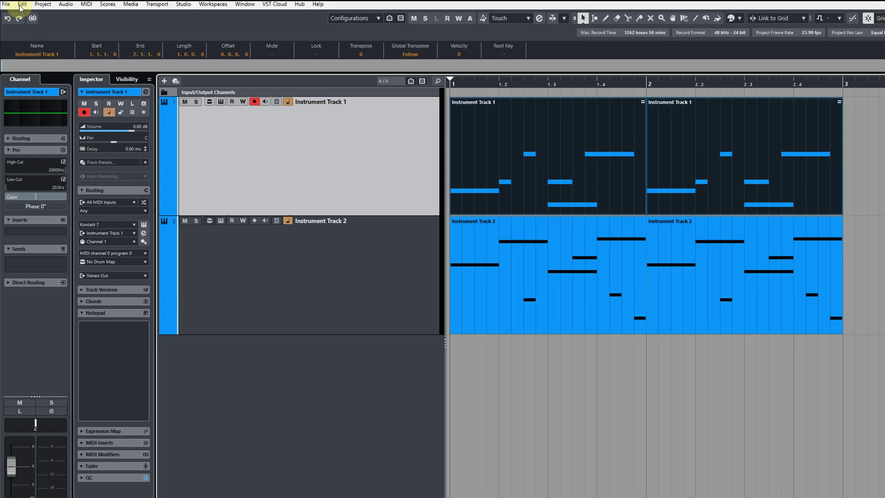
# In Edit > Key Commands, search 'convert' and select the Key field of Convert to Real Copy.
pyautogui.click(22, 5)
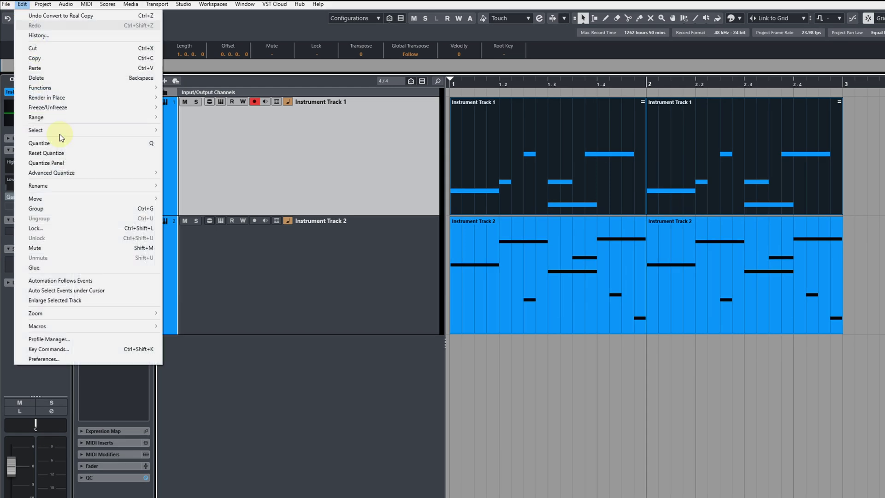
pyautogui.click(43, 337)
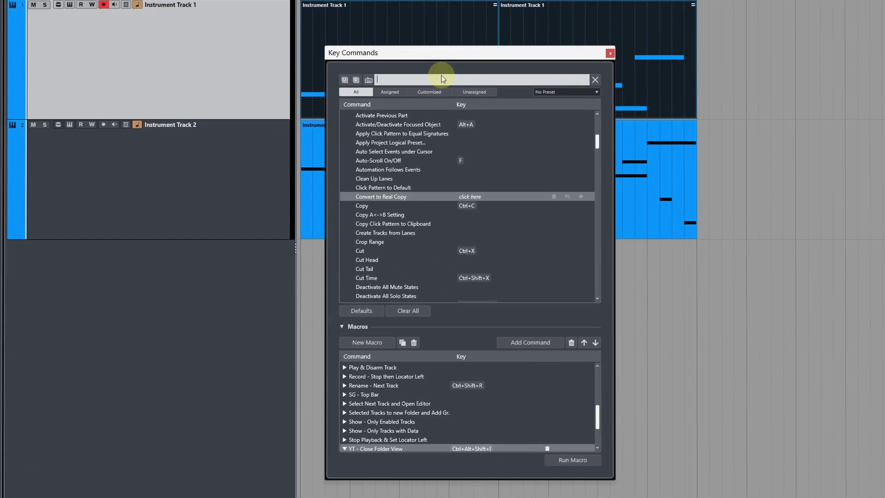
pyautogui.click(525, 135)
pyautogui.write('cove')
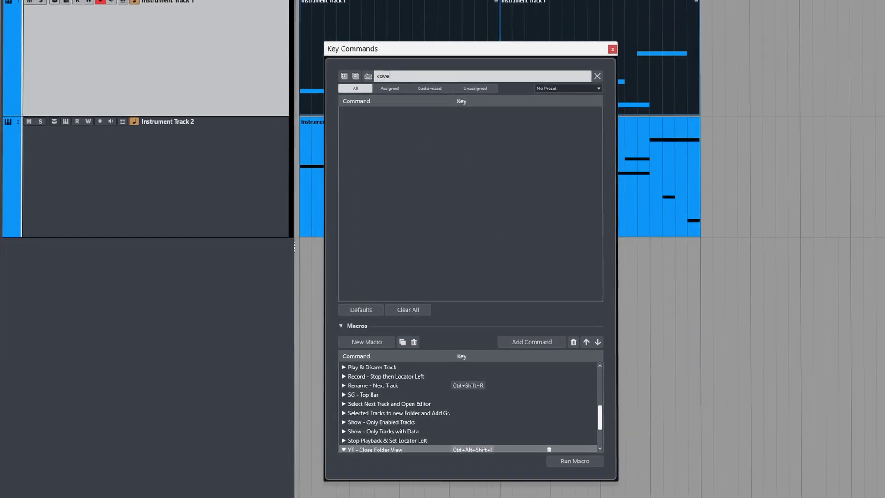
pyautogui.press('BackSpace')
pyautogui.write('nvert')
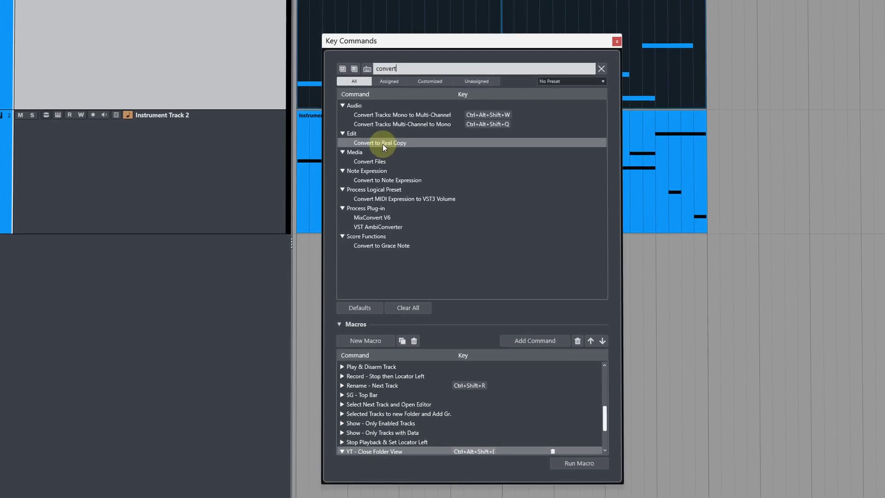
pyautogui.click(484, 144)
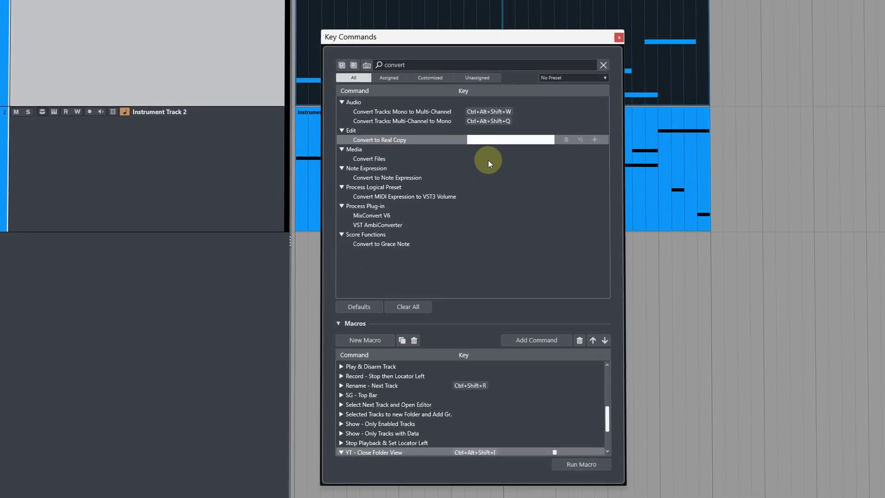